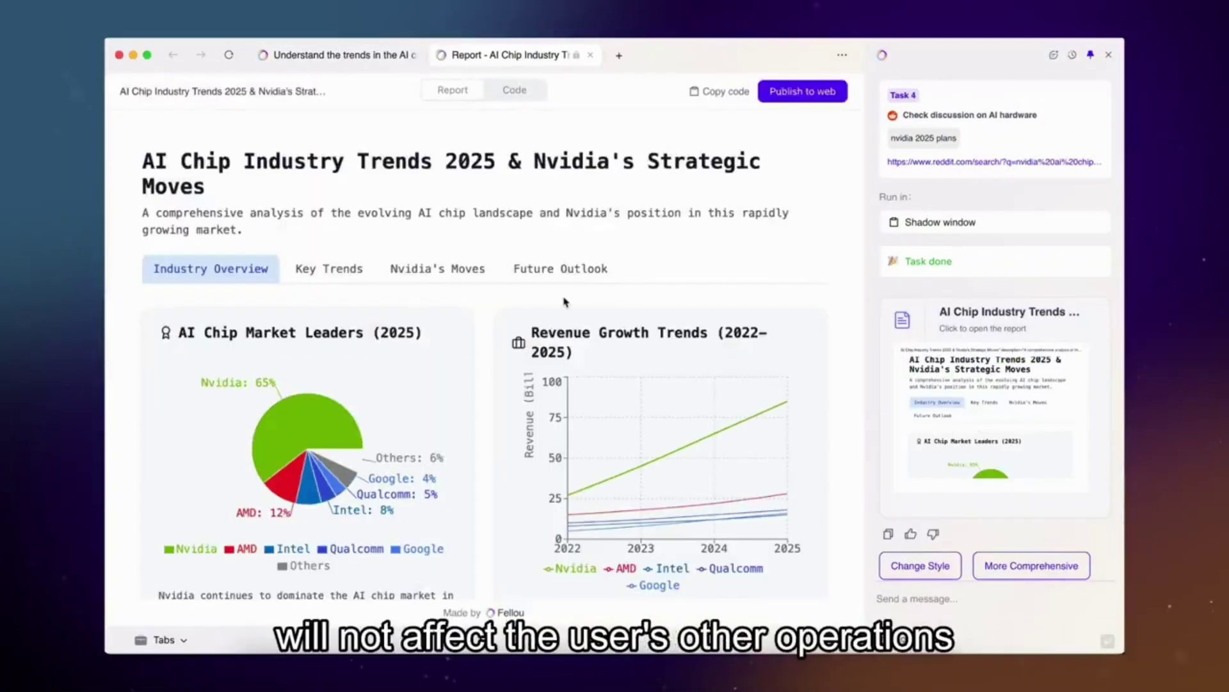
scroll(564, 302, "down", 2)
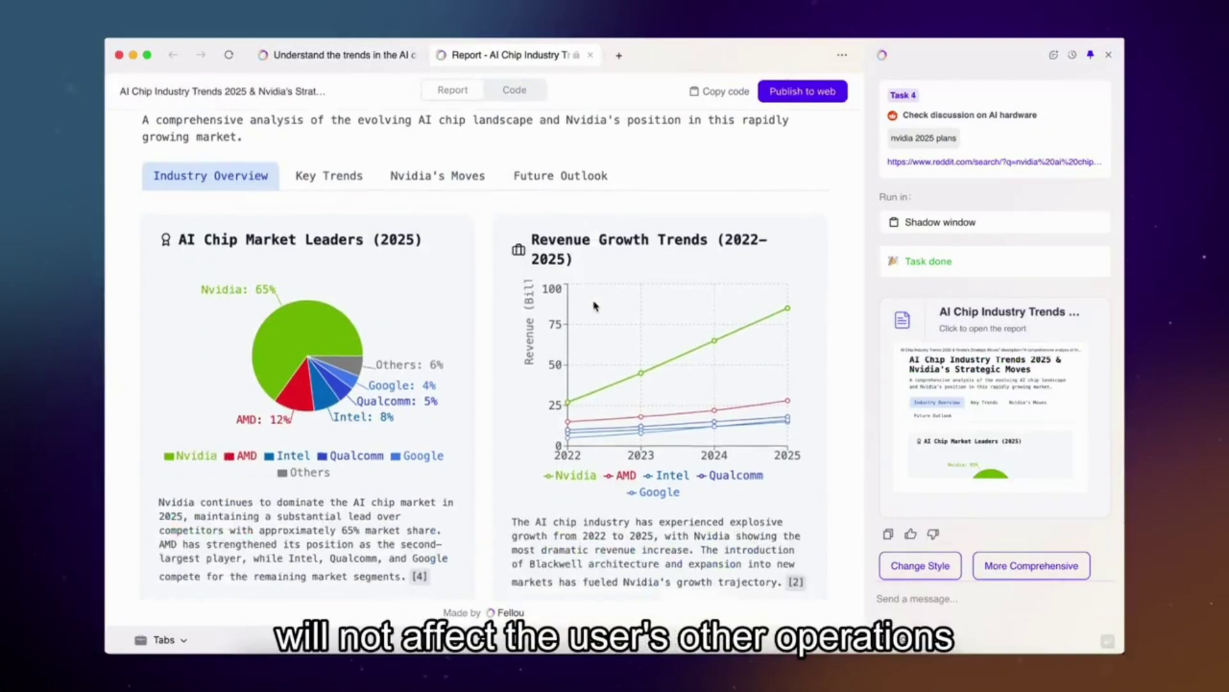
scroll(564, 302, "down", 5)
scroll(385, 288, "up", 7)
Switch the AI Chip Industry Trends report to its Key Trends section
left_click(329, 267)
scroll(339, 263, "down", 2)
scroll(339, 262, "down", 3)
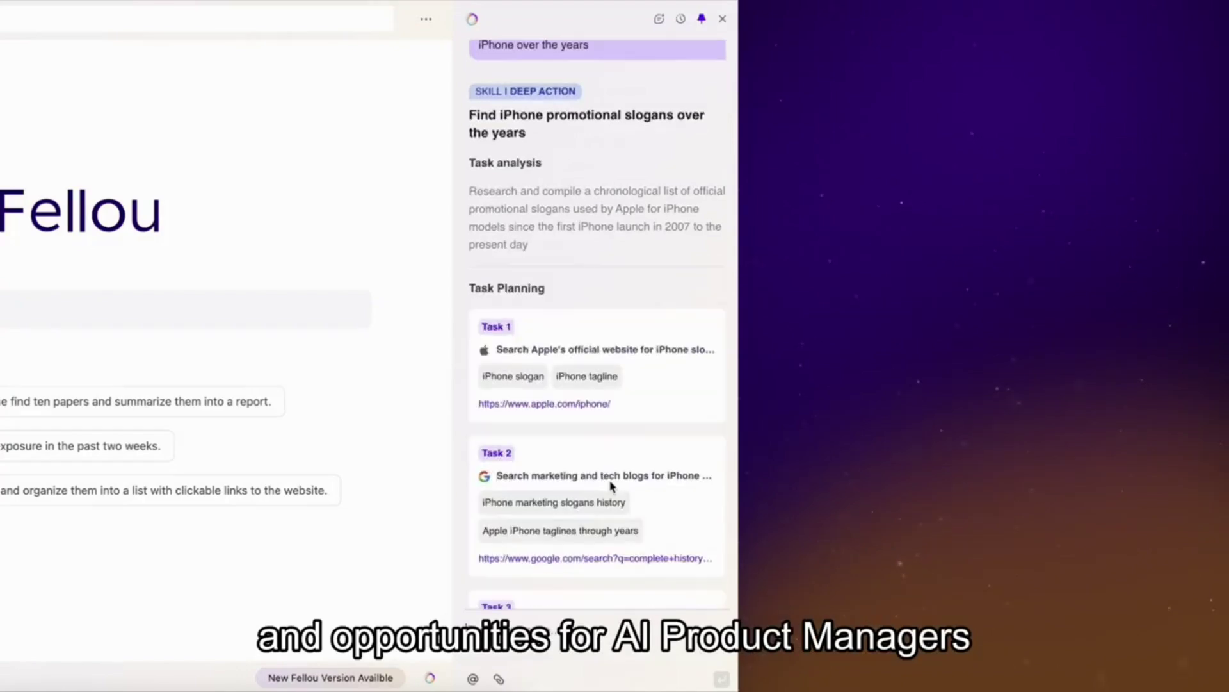
Run the iPhone slogan plan, then submit and run the EdTech startup research request
left_click(491, 553)
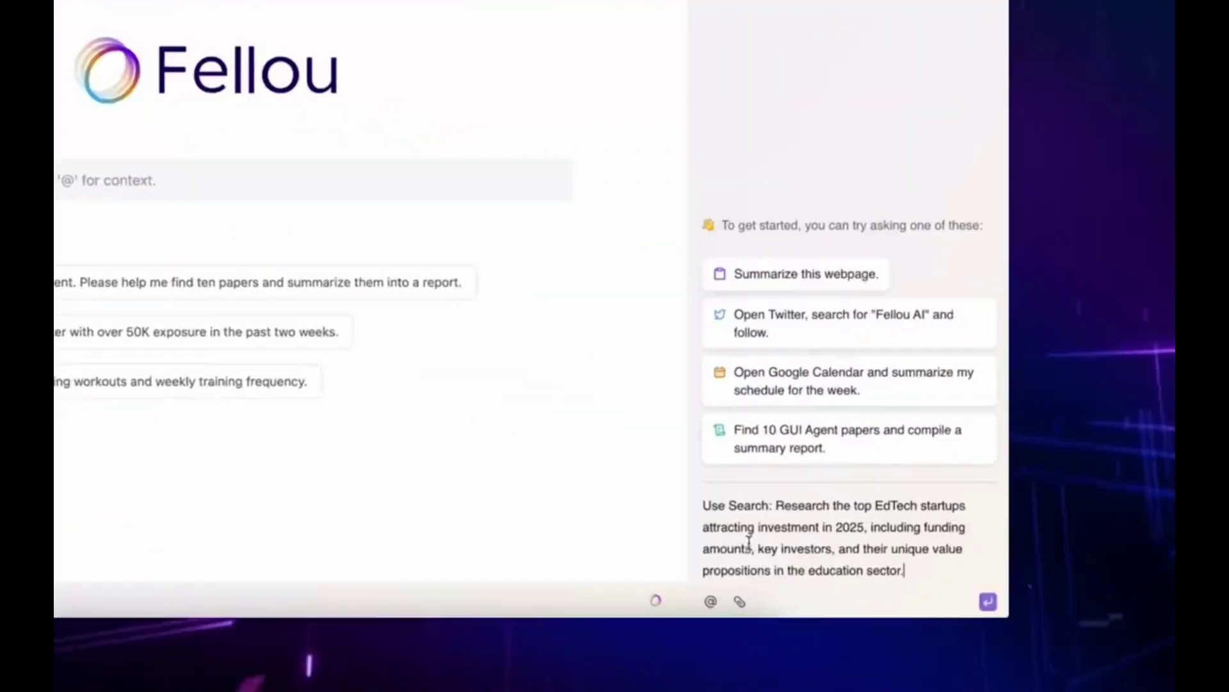
key("Return")
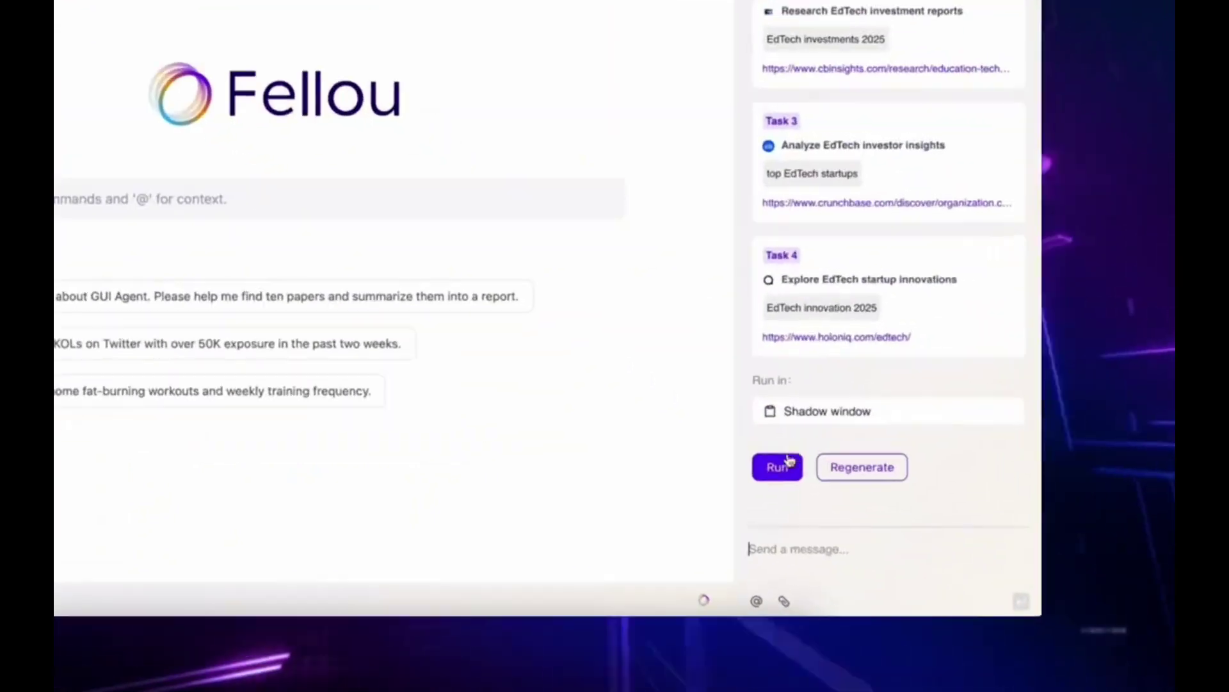
left_click(774, 467)
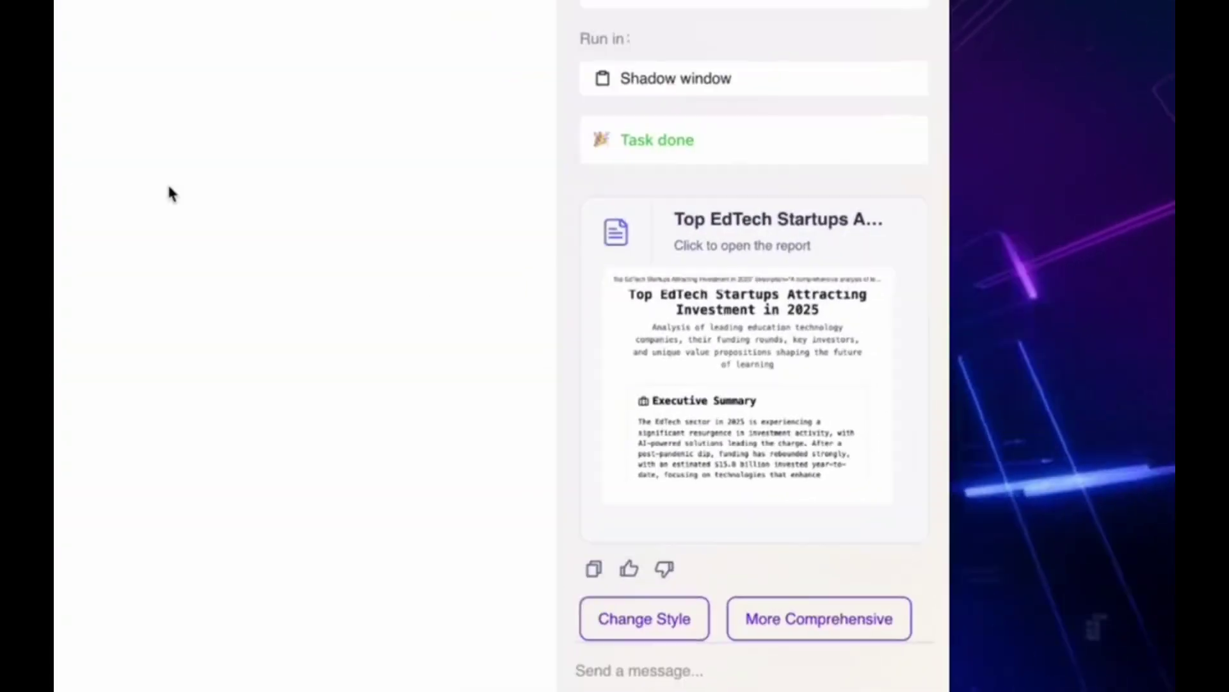
scroll(576, 318, "down", 5)
scroll(538, 326, "down", 3)
scroll(480, 331, "down", 3)
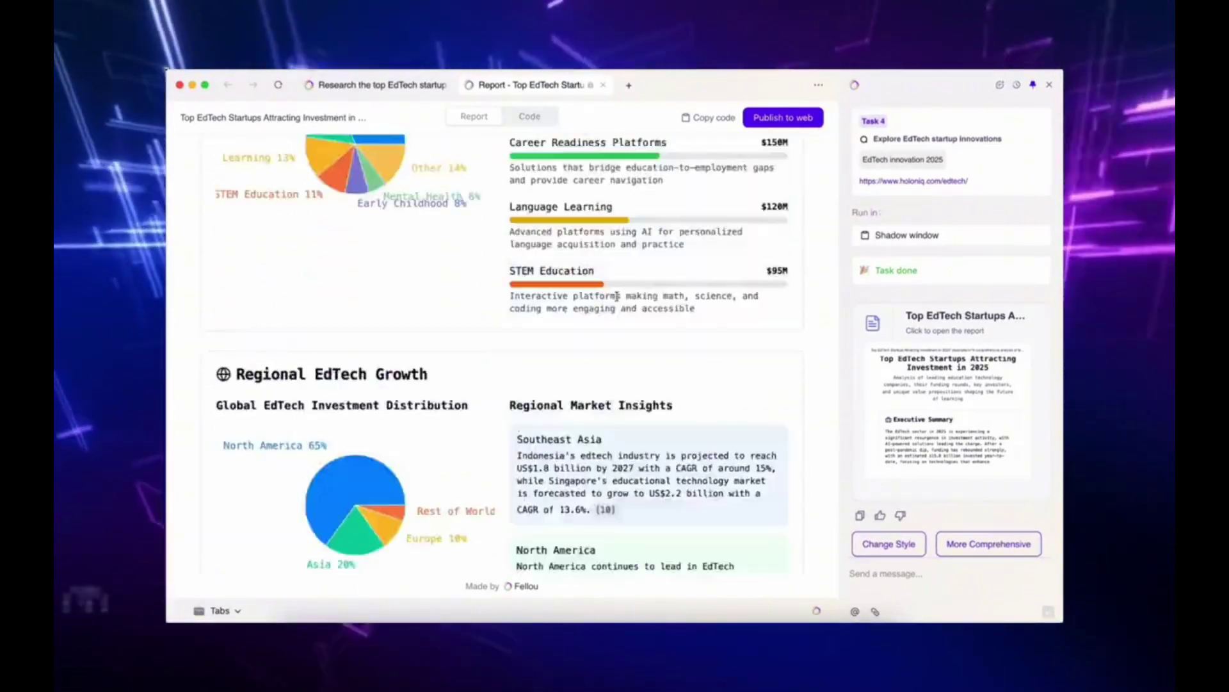
Expand Brisk, SchoolLinks, Speak, Magma Math and Eightfold AI, then view Key Investors and Industry Trends
left_click(399, 332)
scroll(576, 326, "down", 2)
left_click(755, 321)
left_click(754, 357)
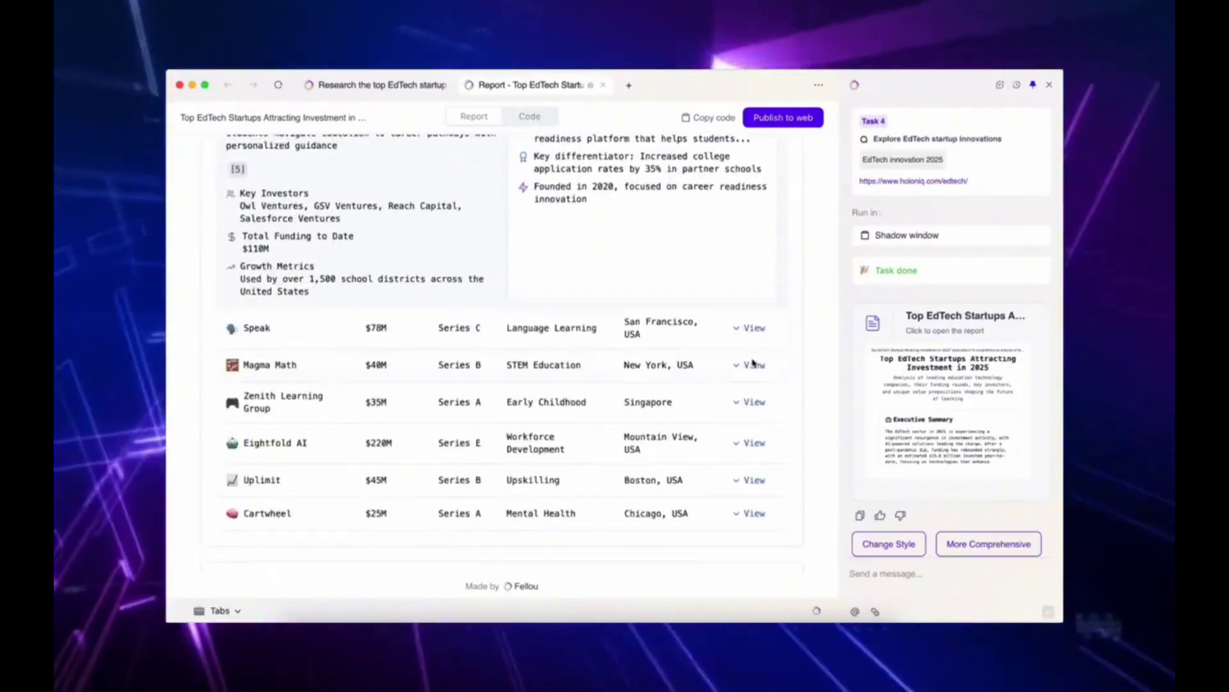
left_click(755, 324)
scroll(749, 336, "down", 2)
left_click(753, 365)
left_click(753, 375)
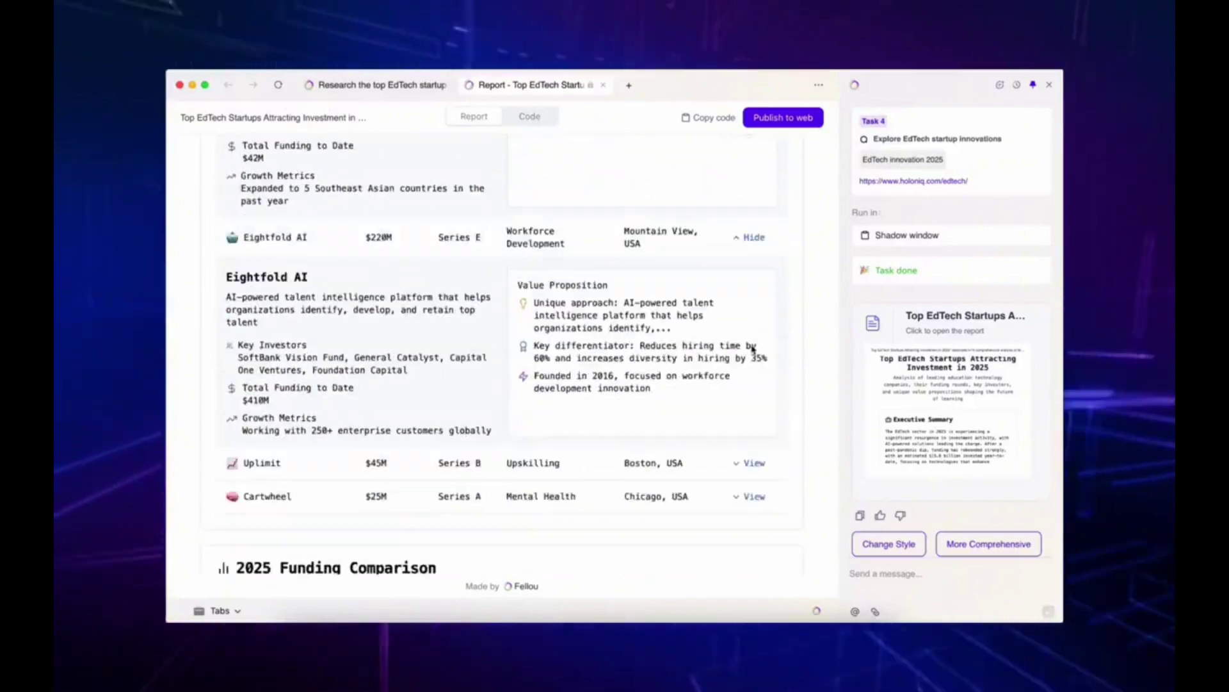
scroll(749, 380, "down", 2)
scroll(748, 381, "down", 5)
scroll(673, 337, "down", 10)
scroll(577, 288, "up", 20)
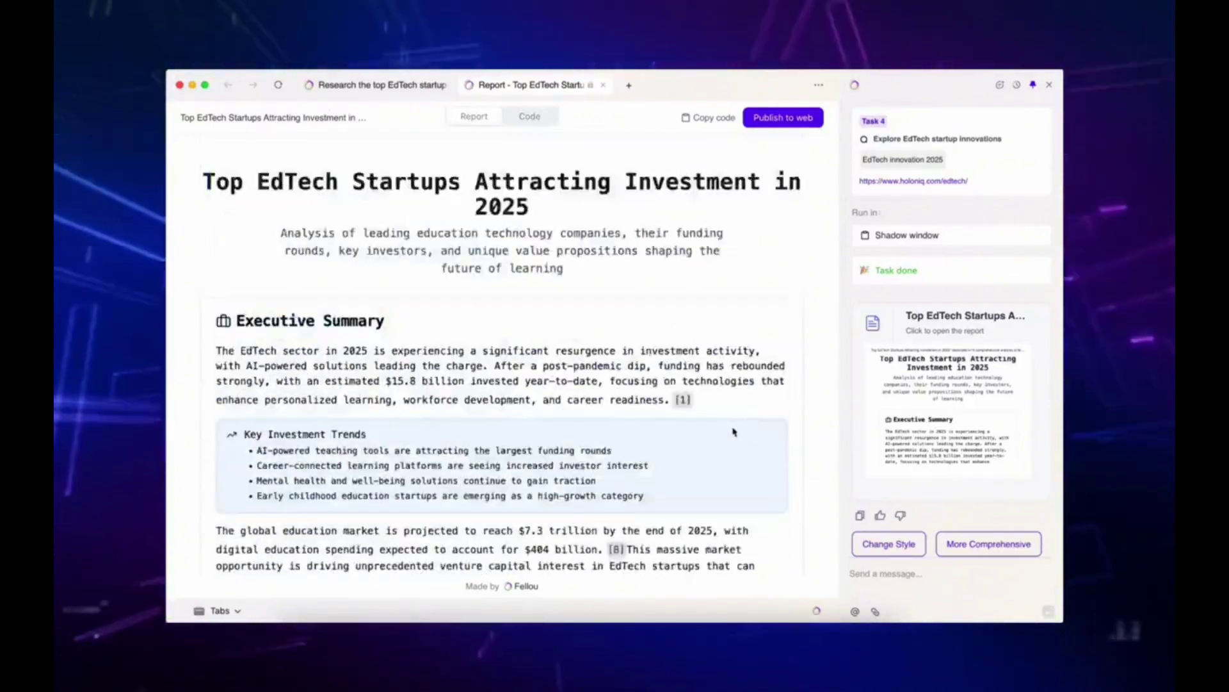
scroll(455, 227, "down", 5)
left_click(456, 228)
scroll(576, 336, "down", 5)
scroll(576, 336, "down", 10)
scroll(576, 384, "up", 15)
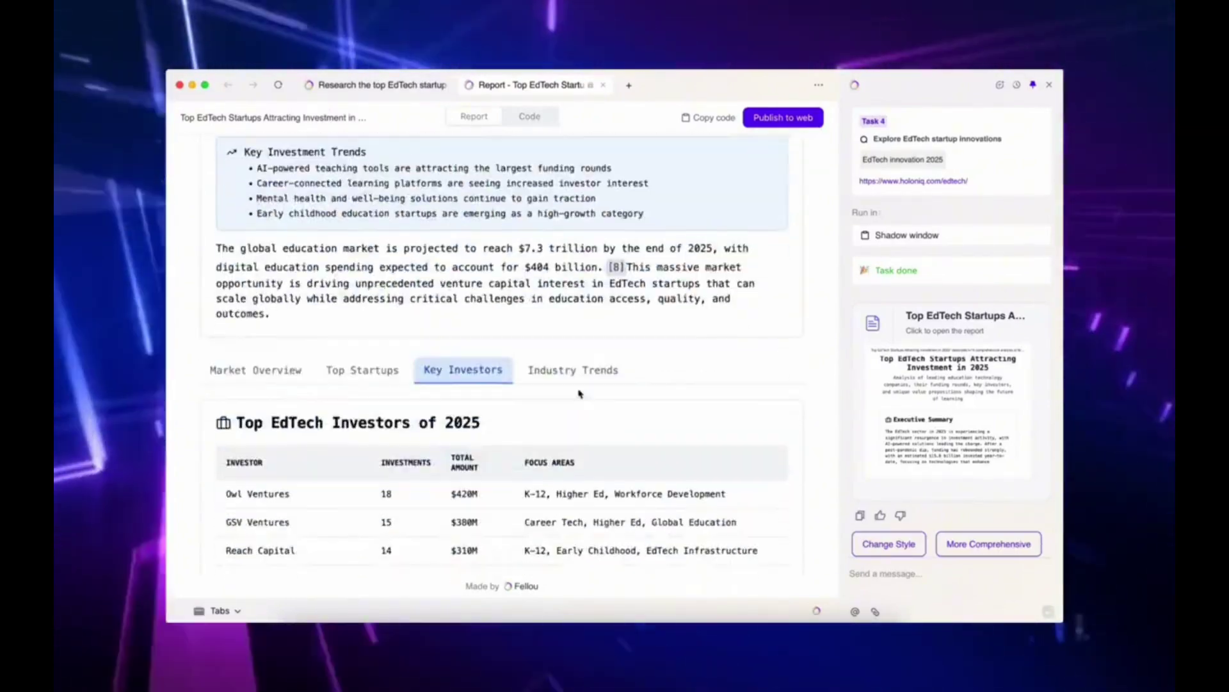
left_click(574, 365)
scroll(588, 368, "down", 5)
scroll(588, 367, "down", 5)
scroll(588, 368, "up", 7)
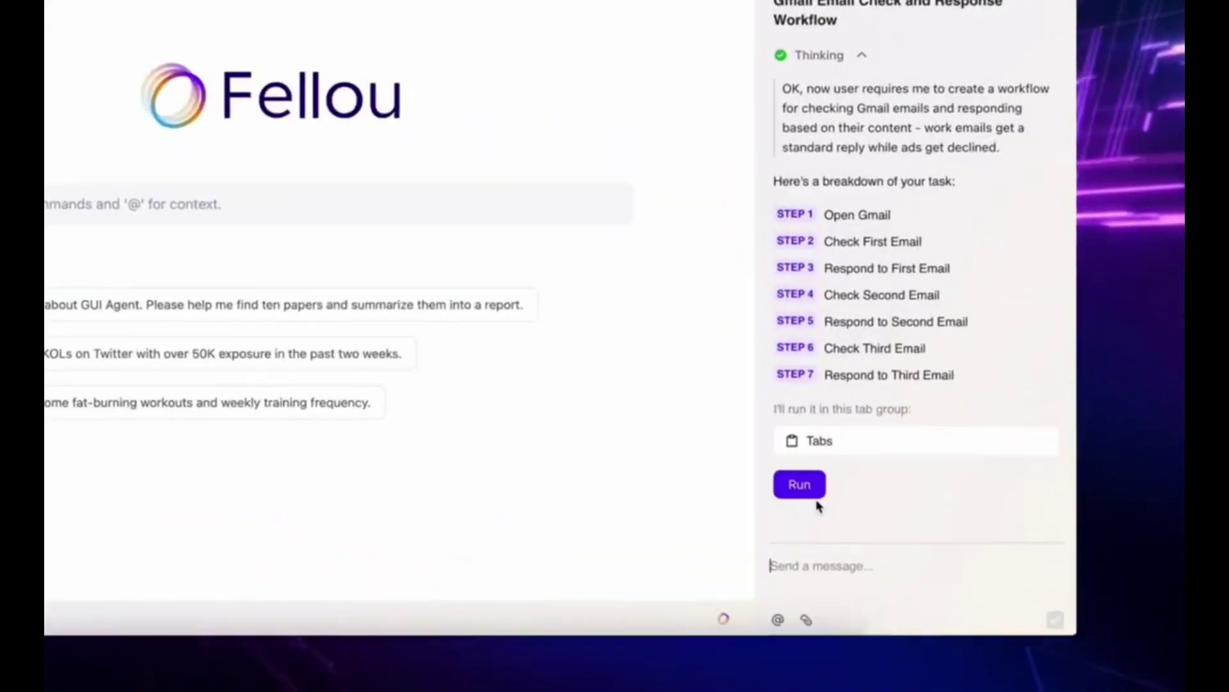
Run the Gmail workflow to answer three emails and decline the advertisements
left_click(889, 437)
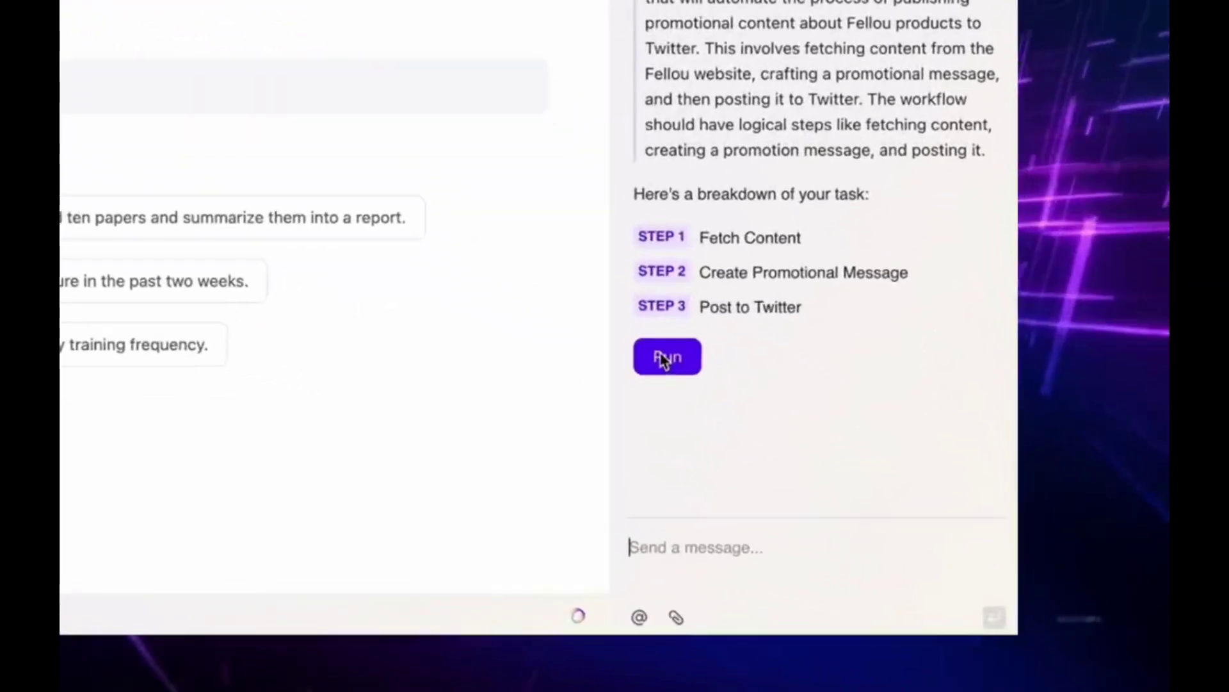
Run the three-step workflow that posts a Fellou promotion tweet
left_click(665, 358)
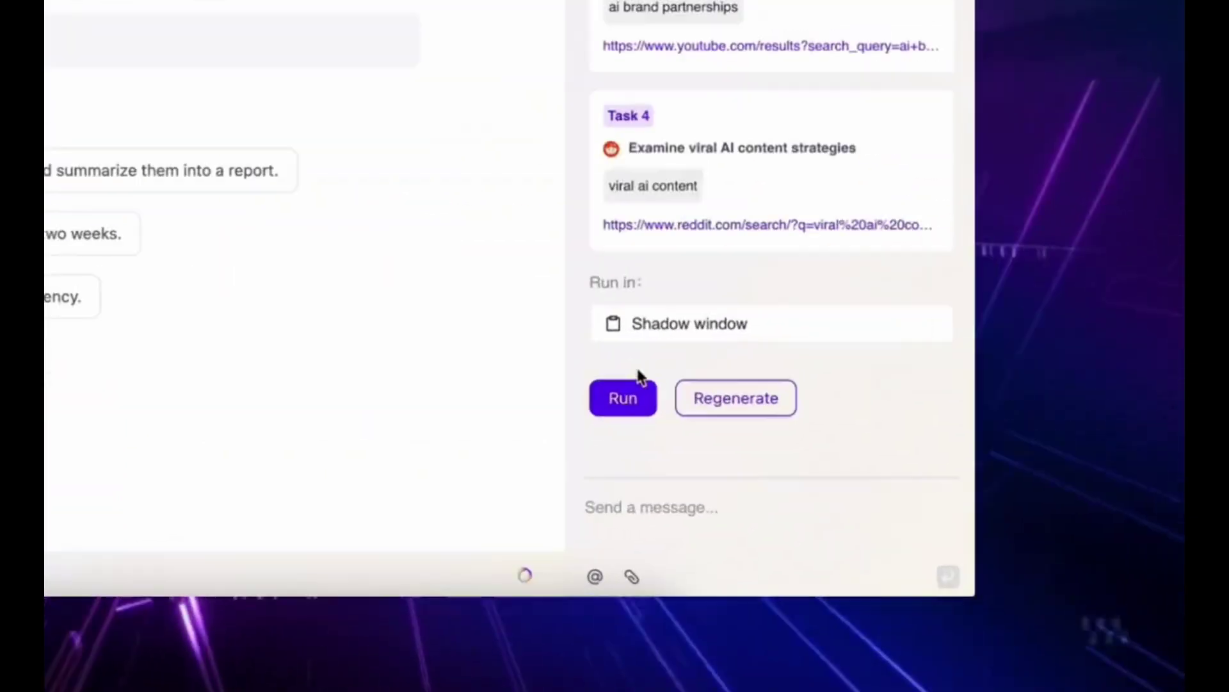
Run the viral content research, then view the report's Content Formats, Monetization and Audience Engagement sections
left_click(876, 459)
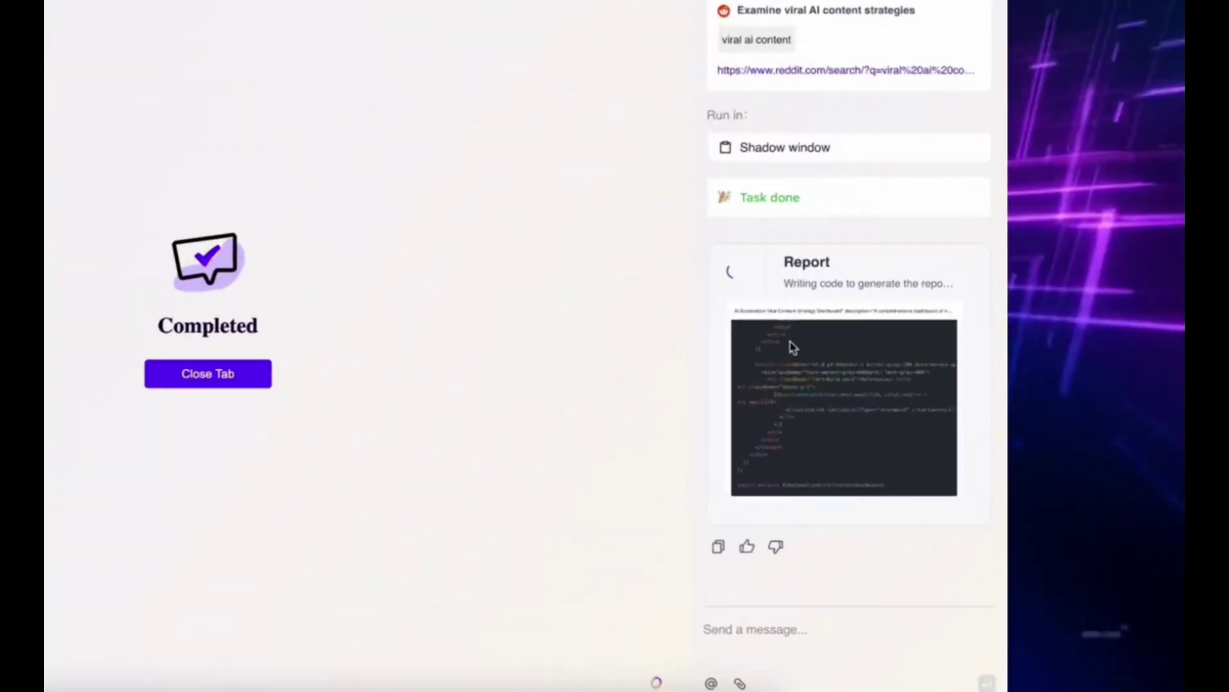
left_click(911, 375)
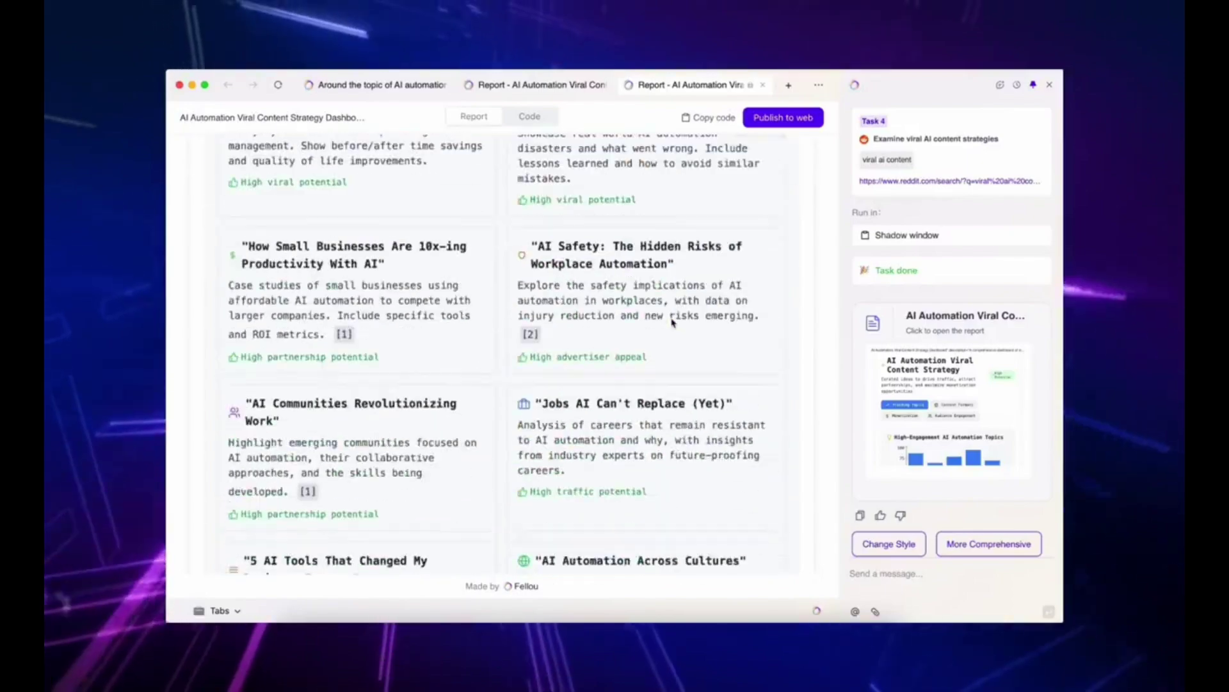
left_click(380, 261)
scroll(503, 308, "down", 5)
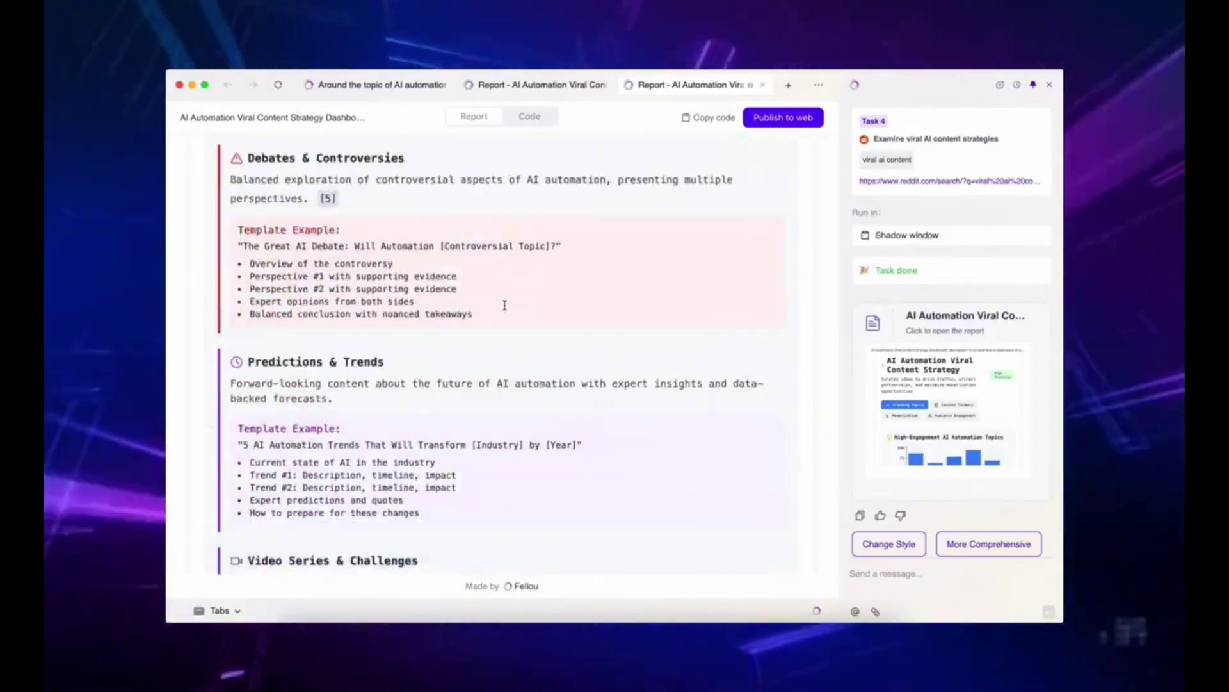
scroll(502, 308, "down", 5)
scroll(503, 308, "up", 10)
left_click(512, 262)
scroll(513, 288, "down", 5)
scroll(512, 288, "down", 5)
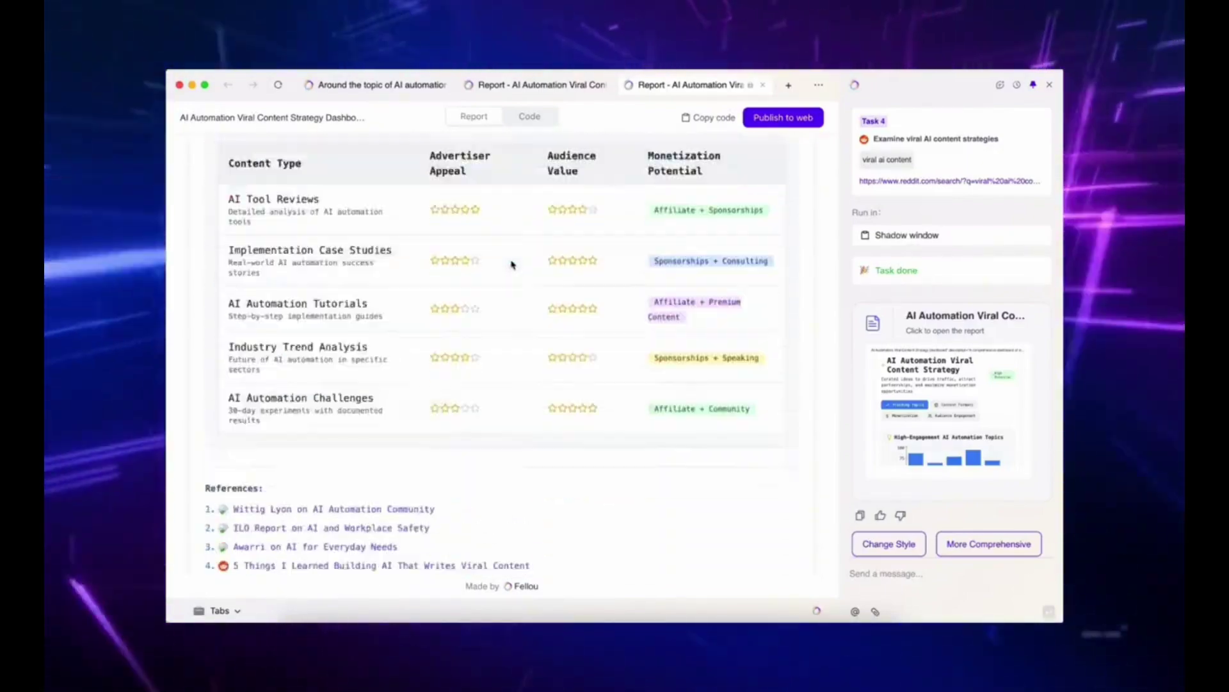
scroll(511, 288, "up", 10)
left_click(630, 258)
scroll(608, 249, "down", 5)
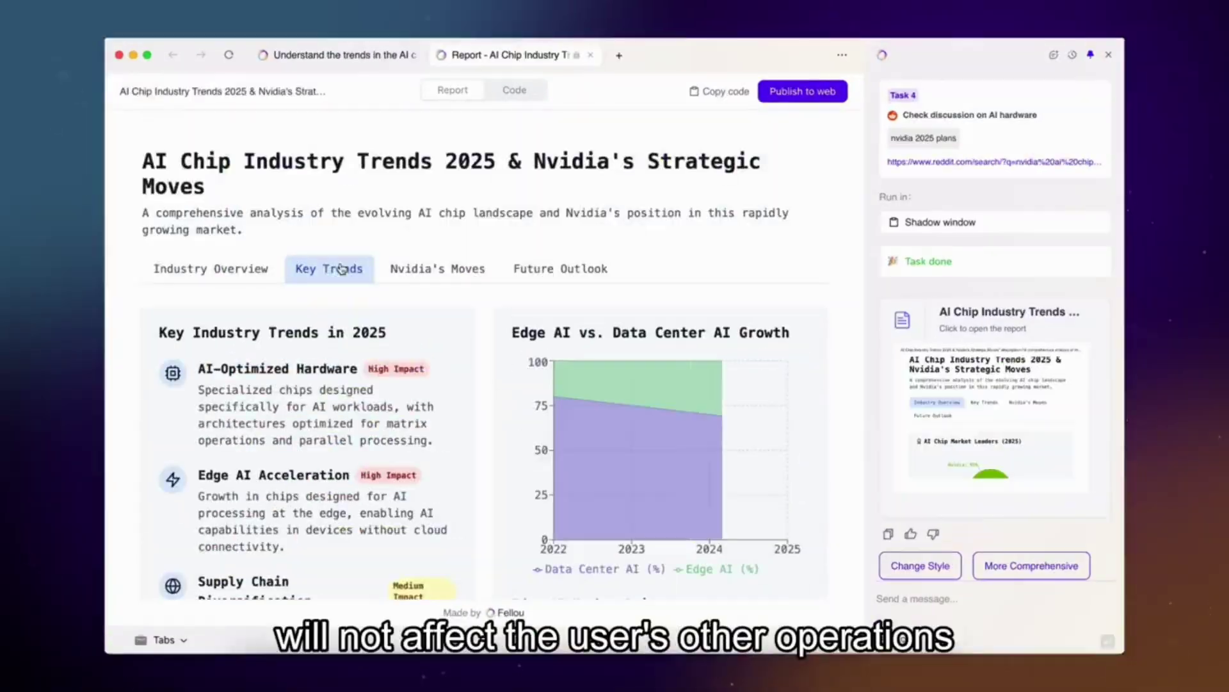